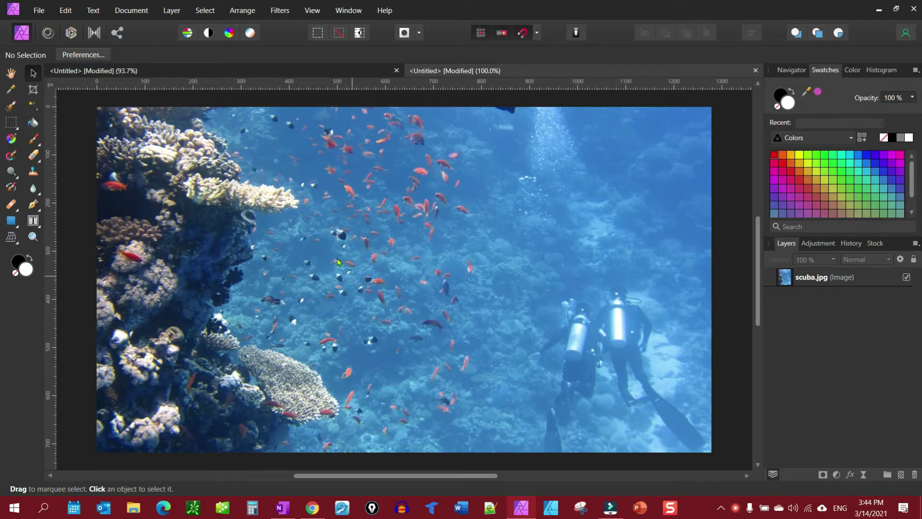
- Choose the Frame Text Tool from the Text tool flyout
click(34, 220)
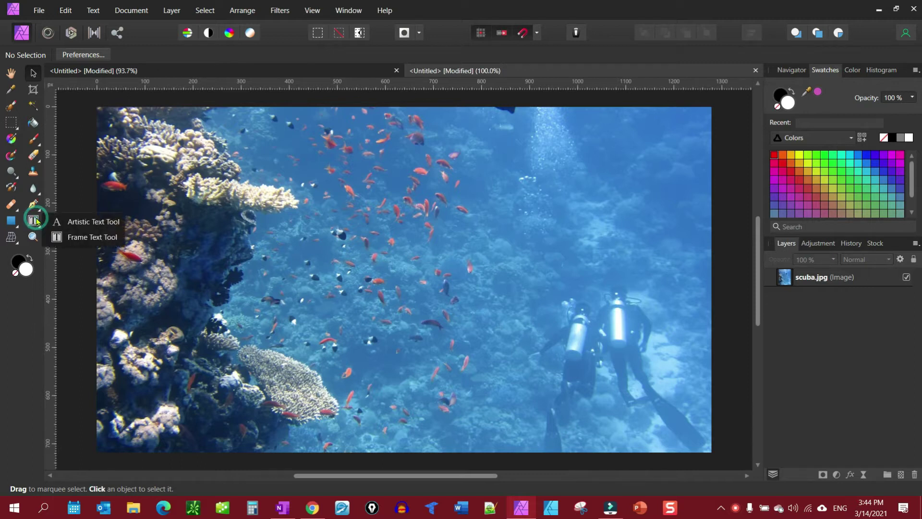
- Draw a text frame over the upper-left of the photo and set Cooper Black at 96 pt
click(70, 237)
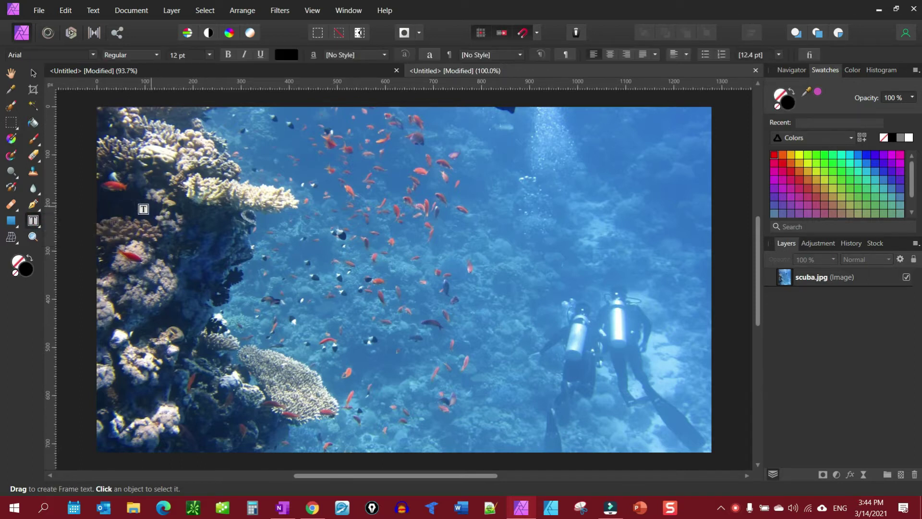
mouse_move(118, 175)
mouse_down()
mouse_move(236, 284)
mouse_move(651, 287)
mouse_move(641, 280)
mouse_up()
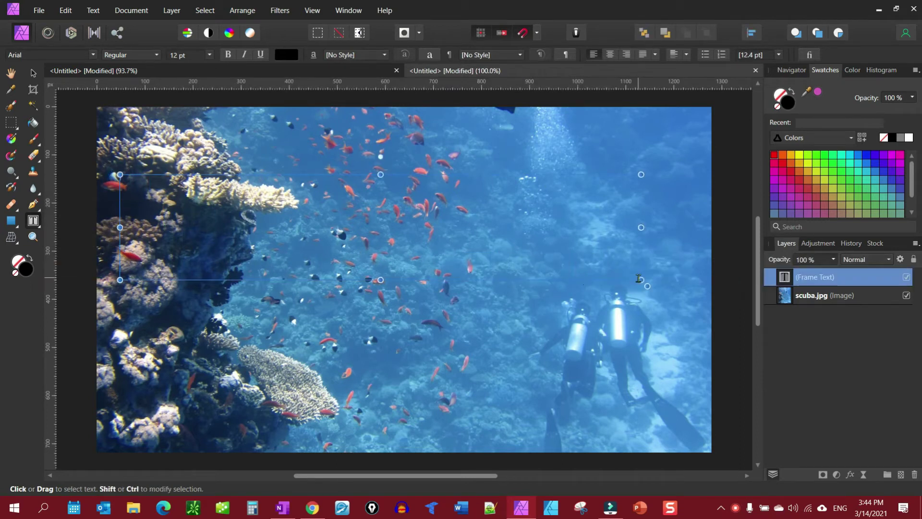
click(79, 54)
text(coop)
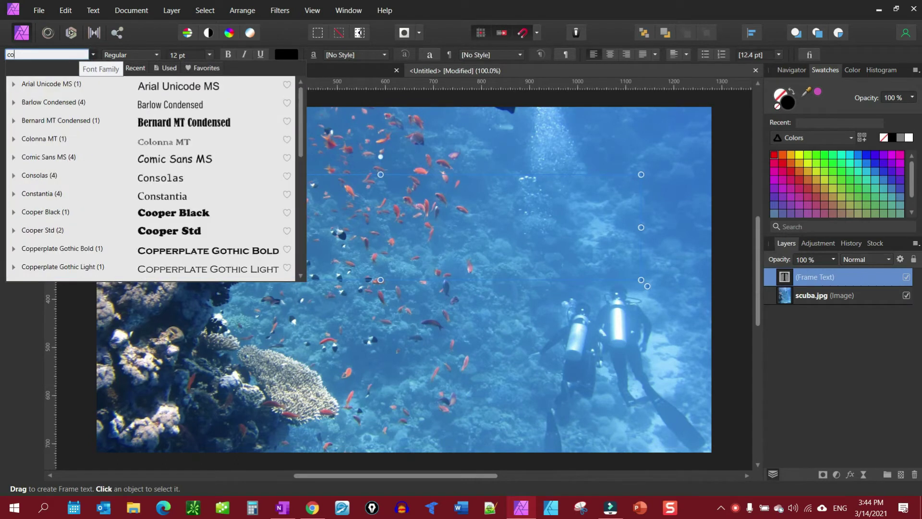
click(185, 88)
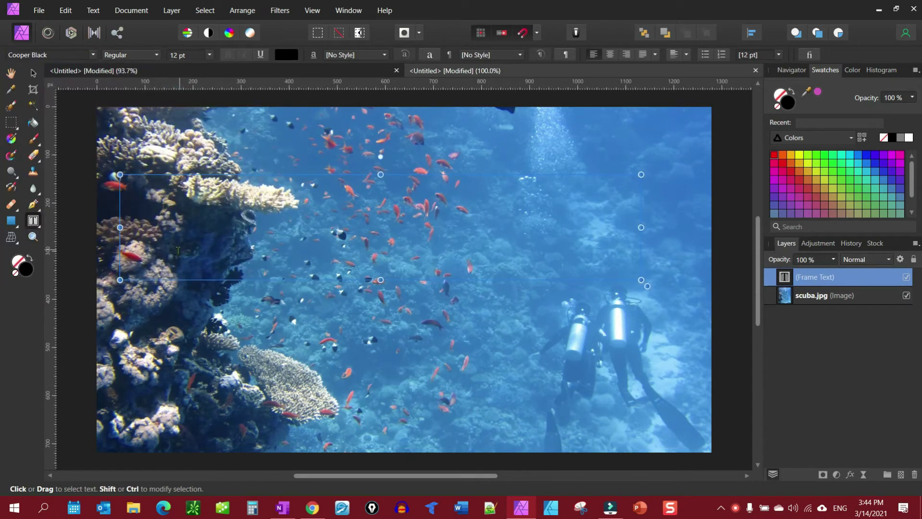
click(209, 55)
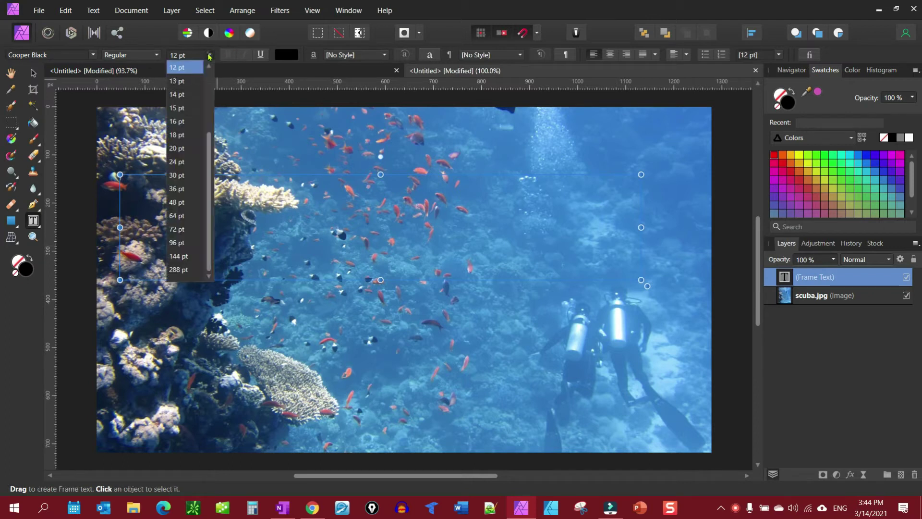
click(178, 243)
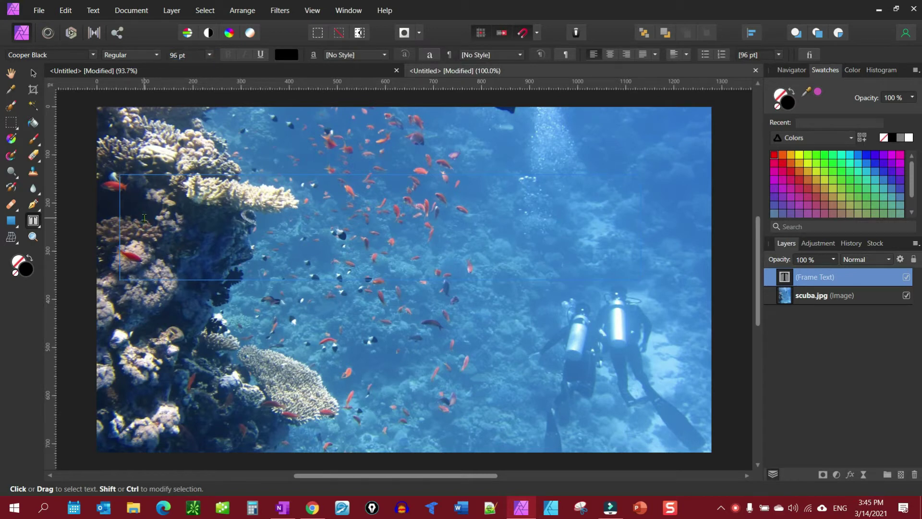
text(SCUBA)
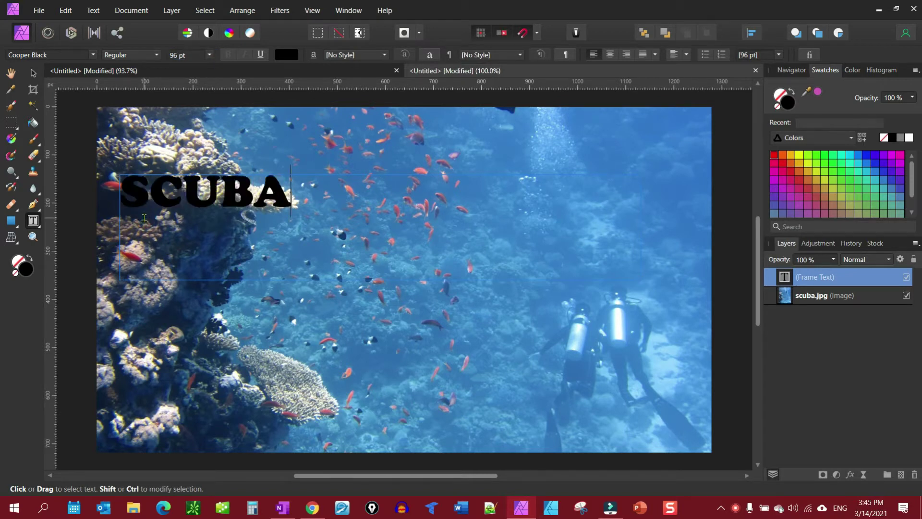
- Finish the SCUBA text, switch to the Move tool, and enlarge it to 257 pt
key(Escape)
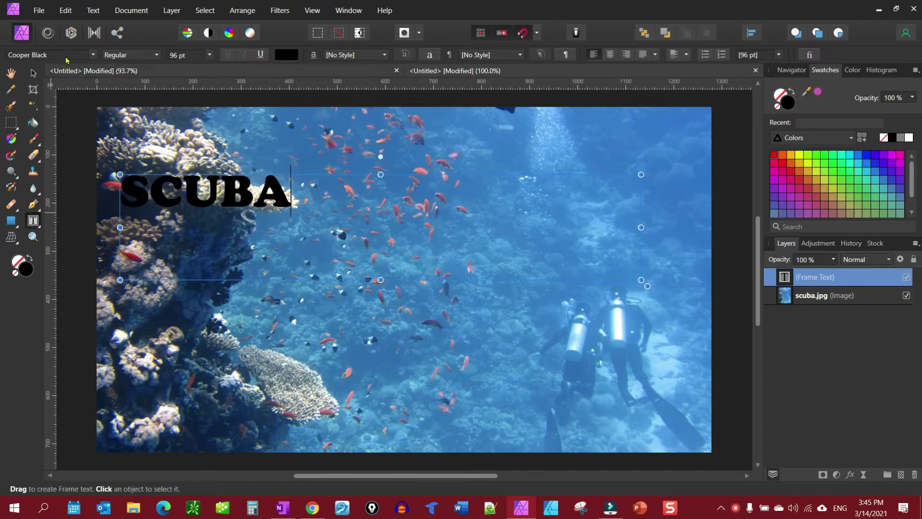
click(35, 72)
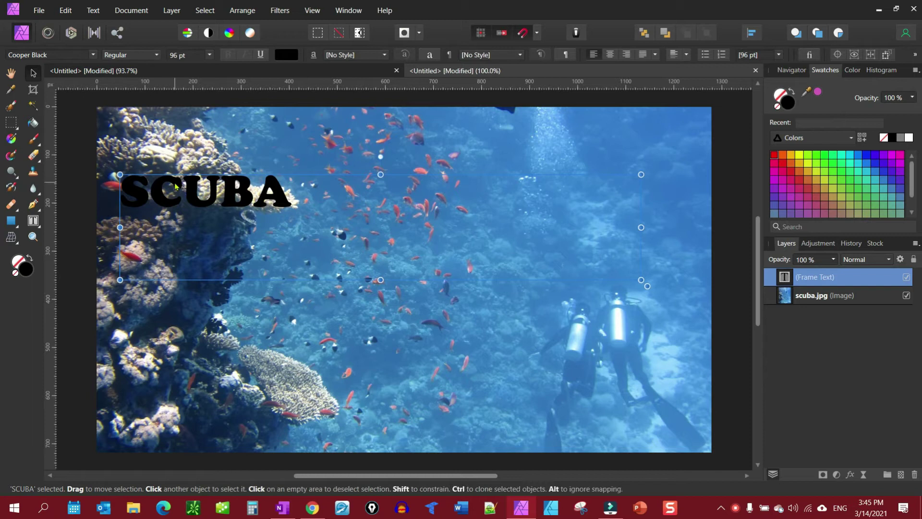
click(180, 55)
scroll(185, 56, up, 2)
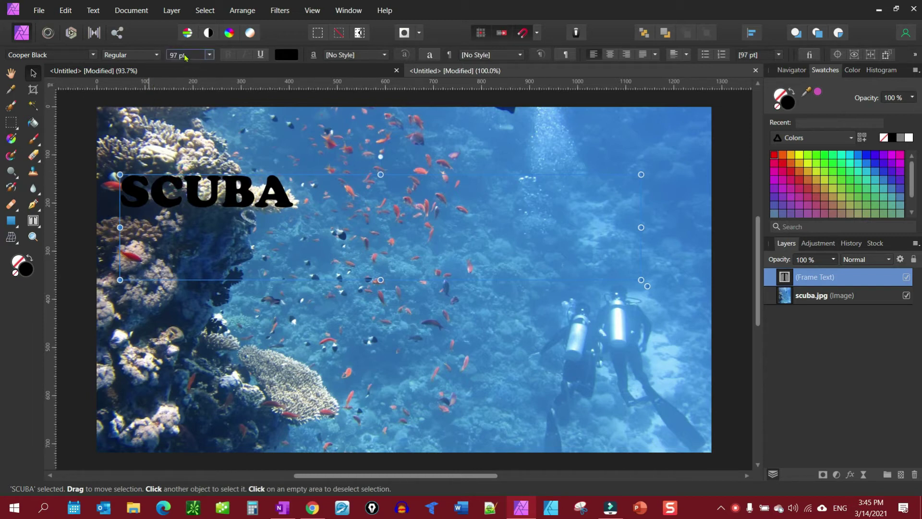
scroll(185, 55, up, 3)
scroll(185, 55, up, 3)
scroll(186, 55, up, 2)
scroll(186, 57, up, 3)
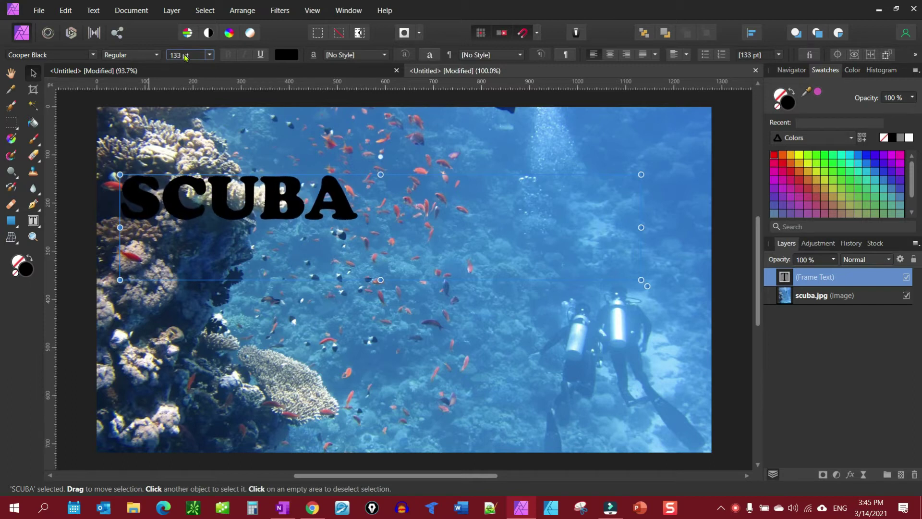
scroll(185, 57, up, 3)
scroll(185, 56, up, 2)
scroll(184, 56, up, 1)
scroll(185, 57, up, 1)
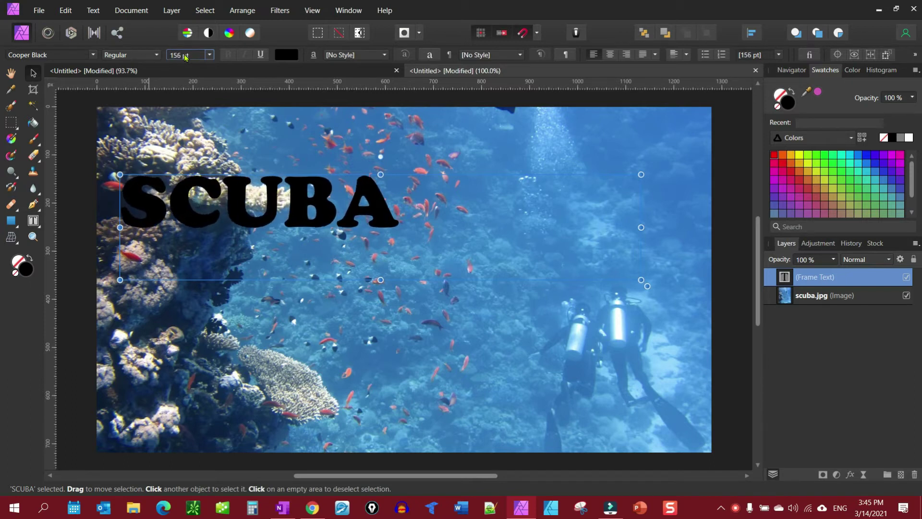
scroll(185, 56, up, 1)
scroll(185, 56, up, 1)
scroll(185, 57, up, 1)
scroll(185, 56, up, 4)
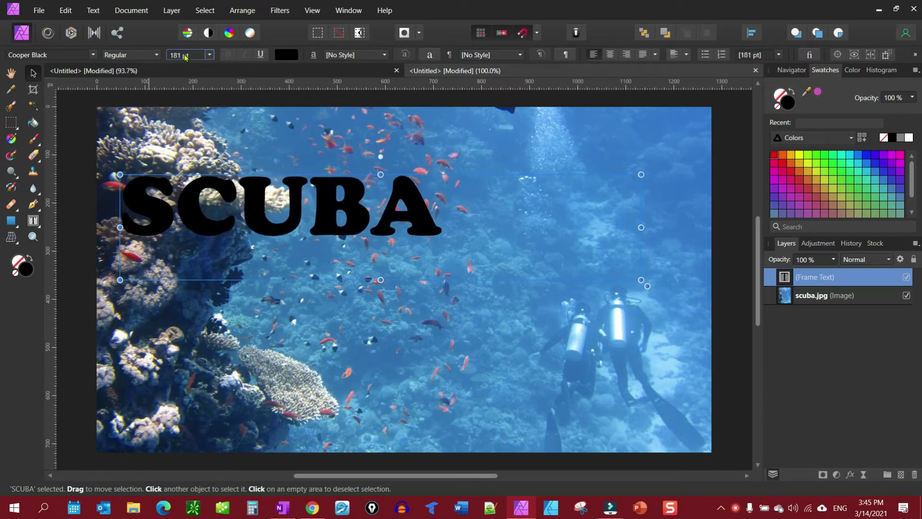
scroll(186, 56, up, 4)
scroll(185, 57, up, 4)
scroll(185, 56, up, 4)
scroll(185, 56, up, 2)
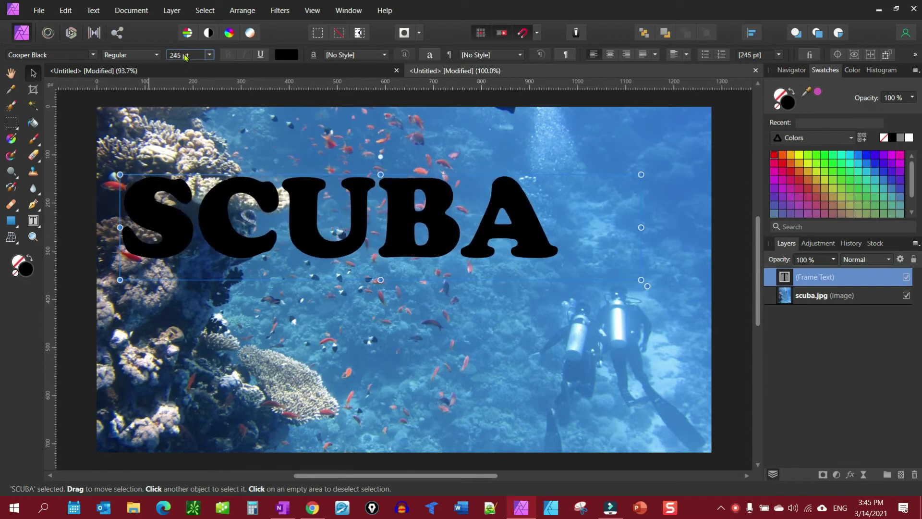
scroll(186, 56, up, 2)
scroll(185, 57, up, 2)
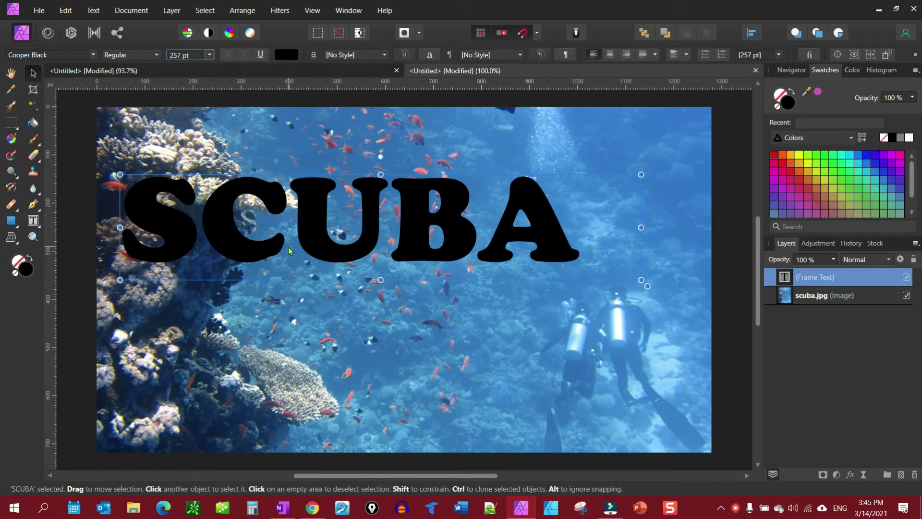
- Center SCUBA in its frame, move it to the photo's horizontal centre, and reselect it
click(610, 55)
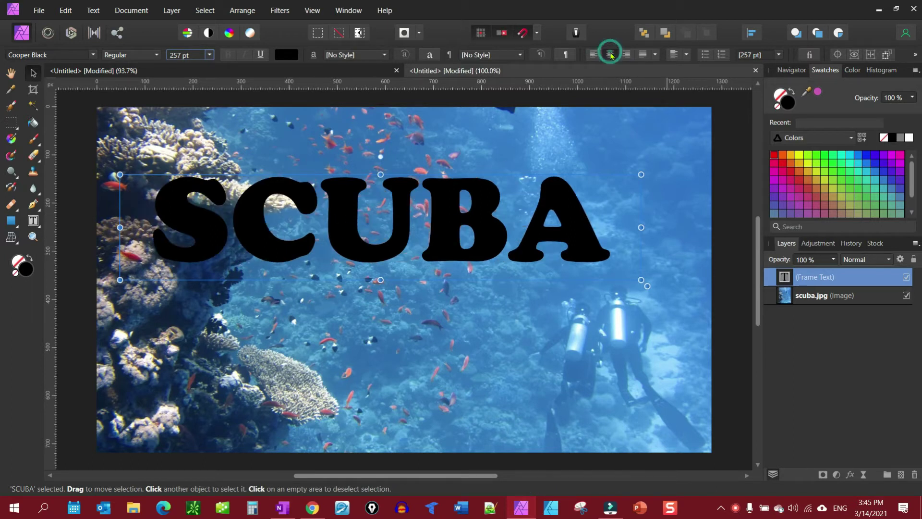
mouse_move(378, 198)
mouse_down()
mouse_move(412, 182)
mouse_move(400, 180)
mouse_up()
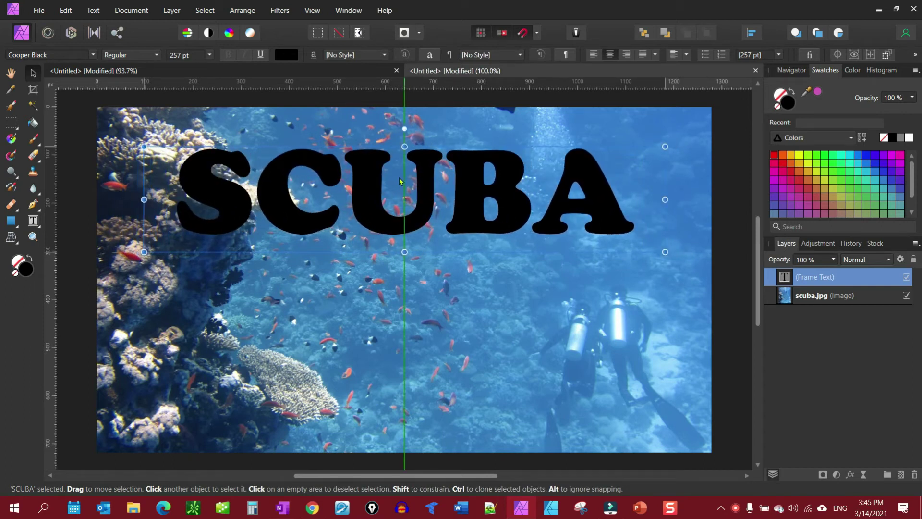
drag(400, 181, 400, 180)
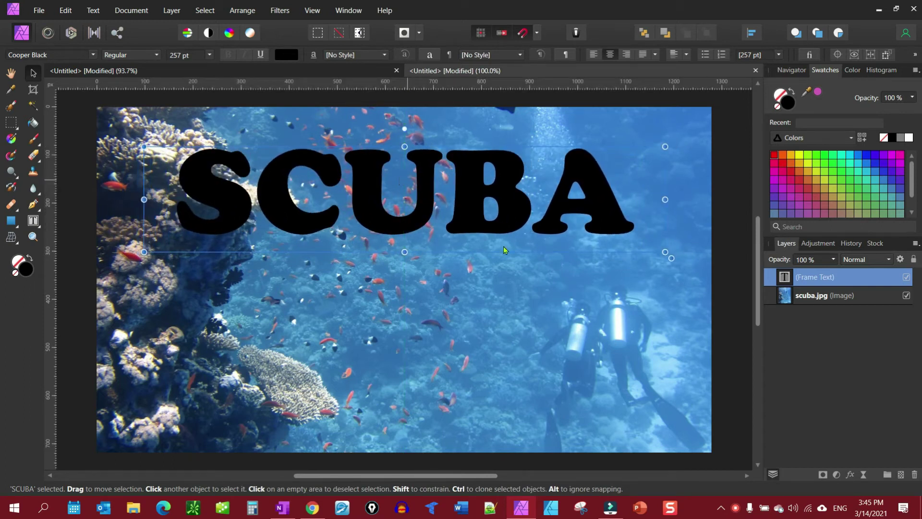
click(411, 373)
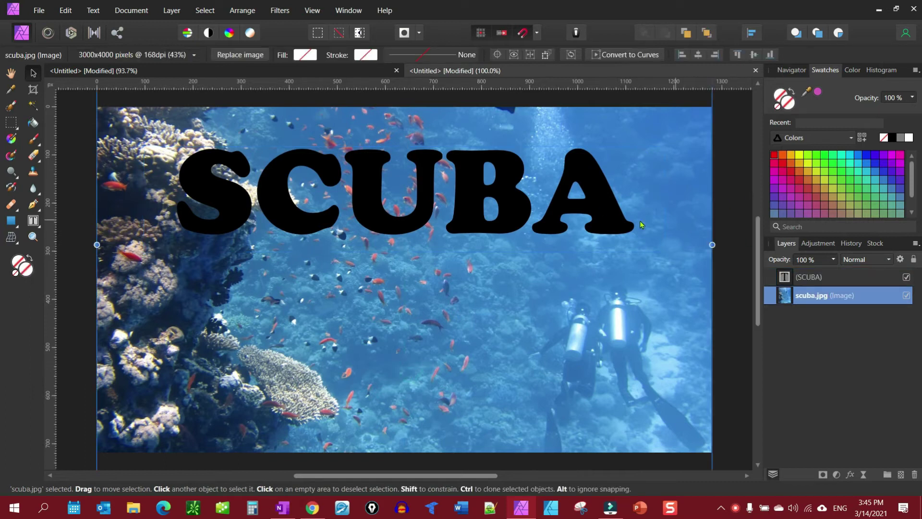
click(601, 218)
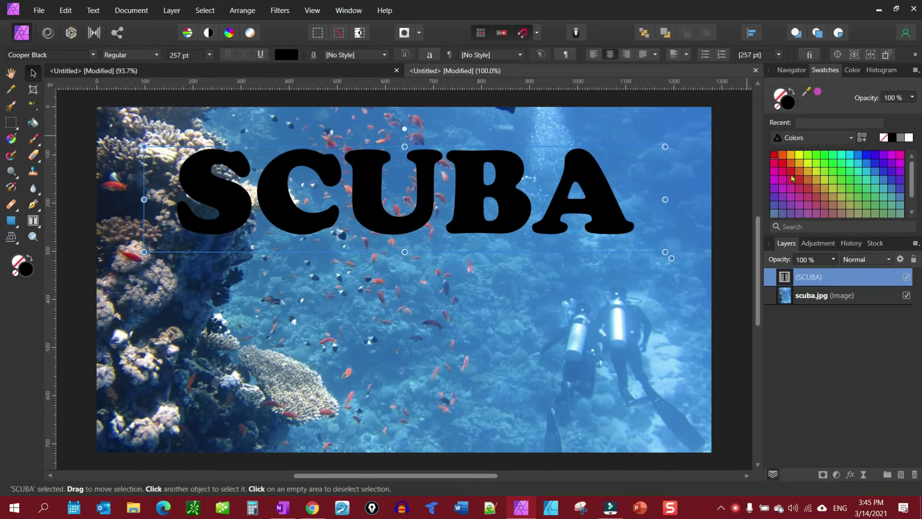
- Set SCUBA's fill to None and its outline colour to white
click(779, 107)
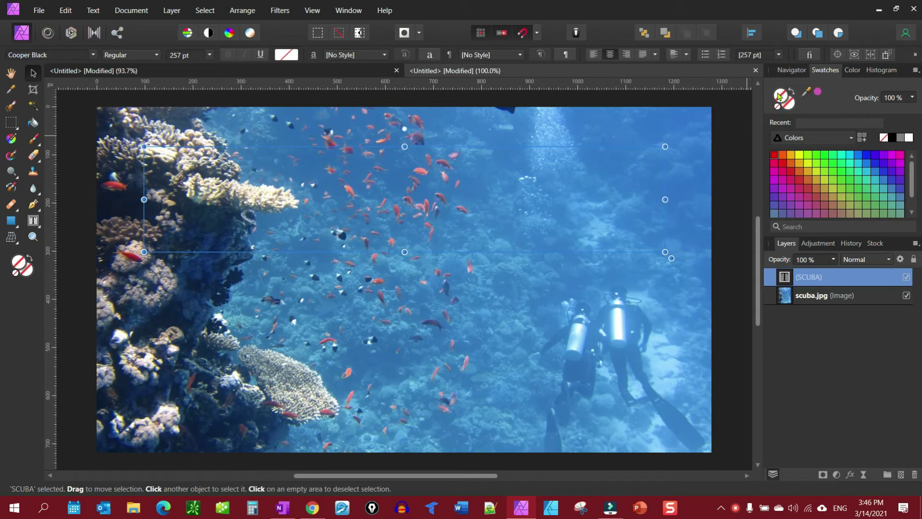
double_click(784, 95)
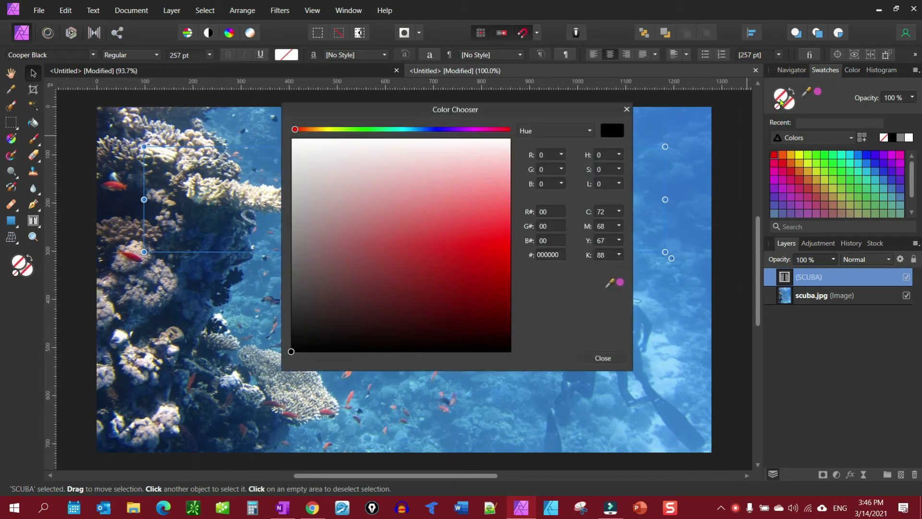
click(626, 109)
click(907, 137)
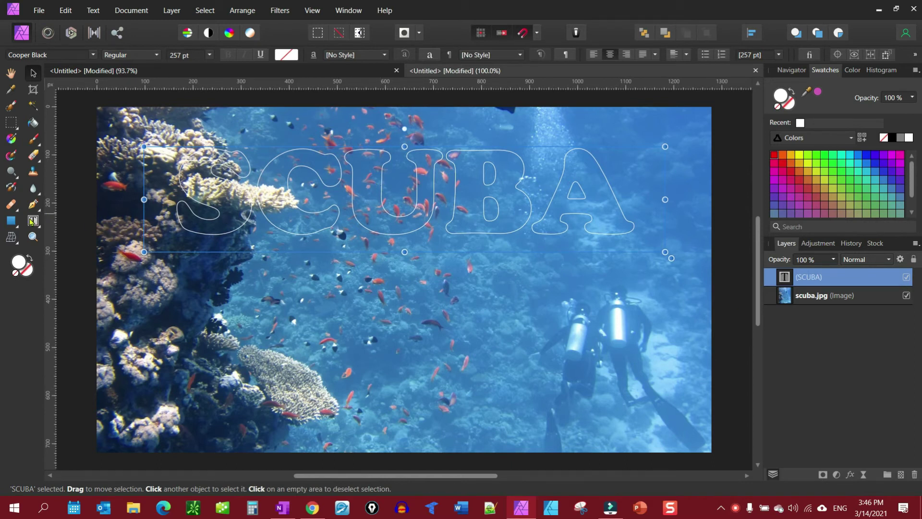
- Widen the SCUBA outline stroke to 8.4 pt in the stroke panel
click(12, 222)
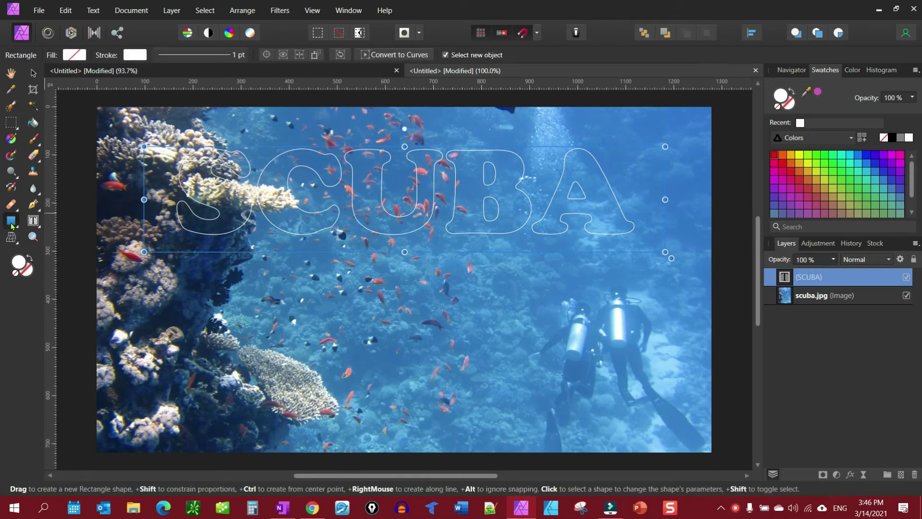
drag(158, 54, 233, 53)
click(203, 56)
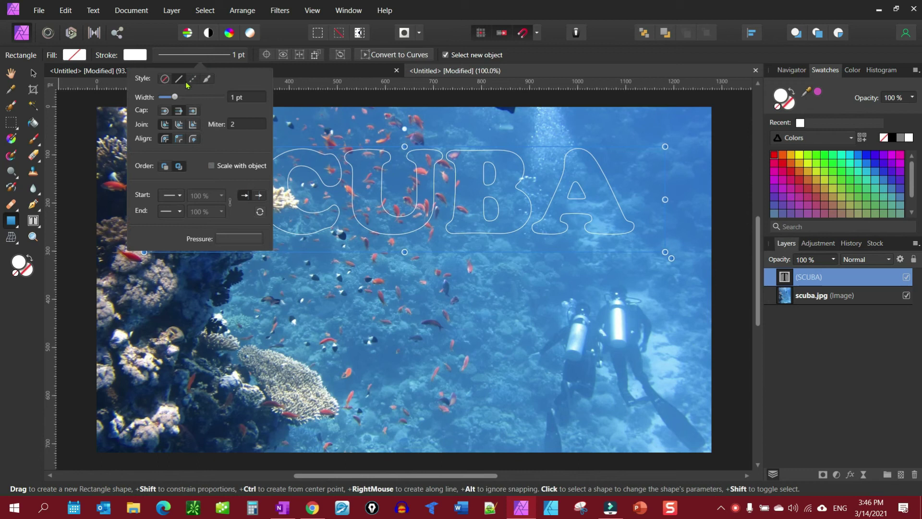
drag(175, 97, 185, 97)
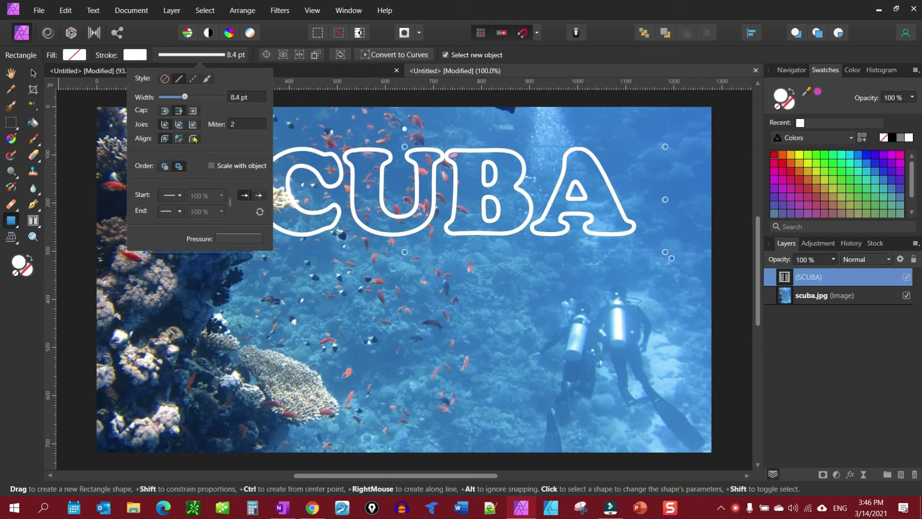
- Try a dashed outline with round and butt caps, then keep square caps on a solid line
click(193, 80)
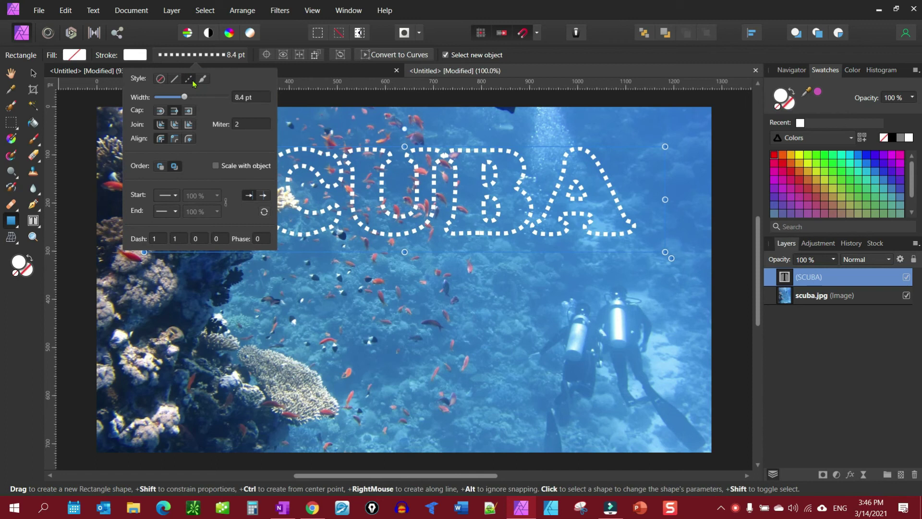
click(160, 112)
click(188, 111)
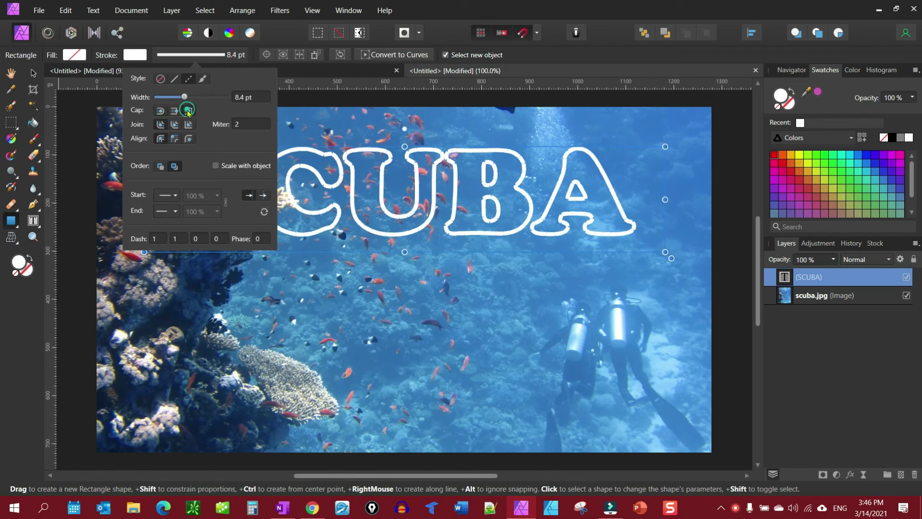
click(174, 110)
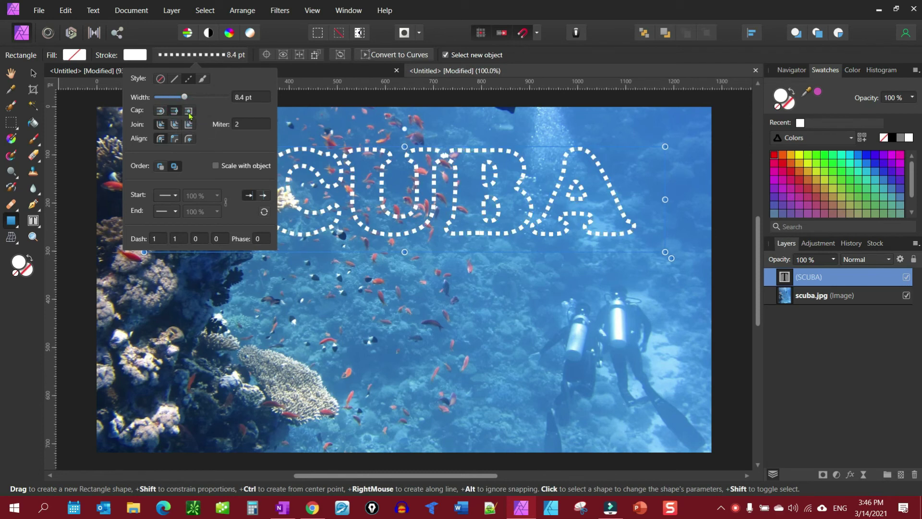
click(189, 111)
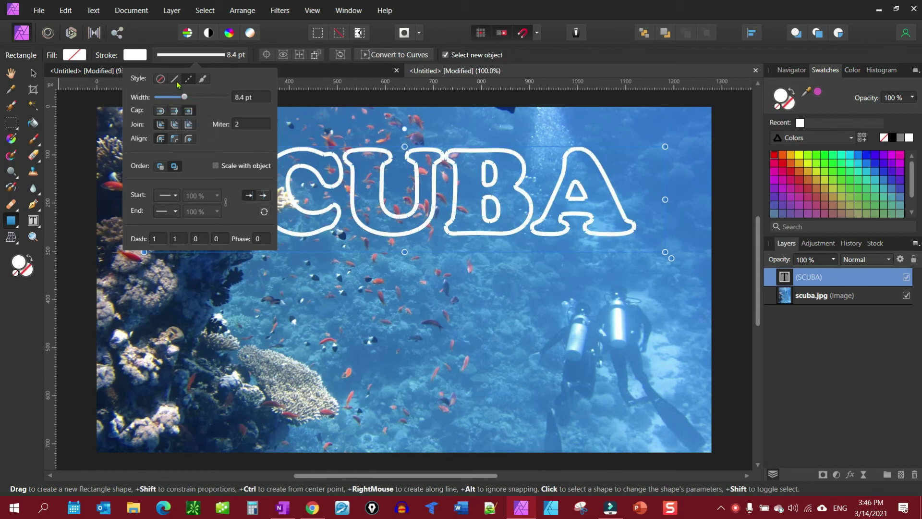
click(174, 79)
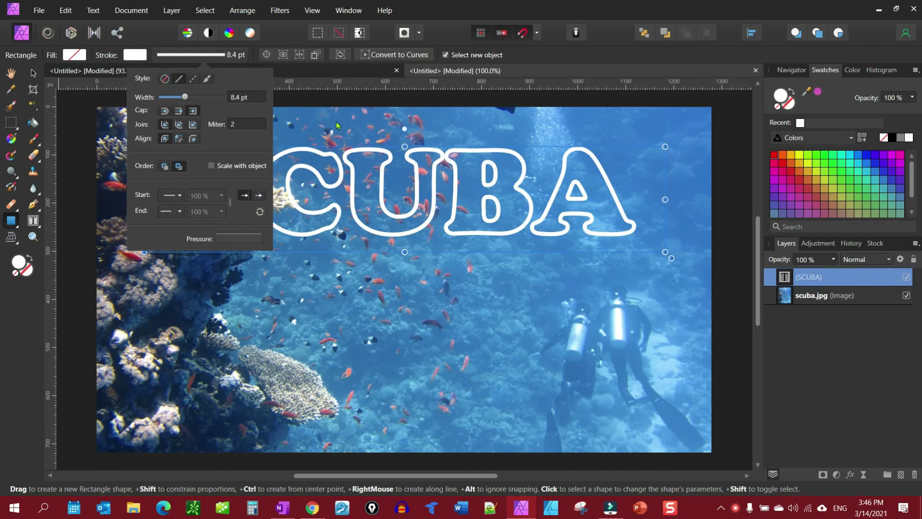
click(373, 127)
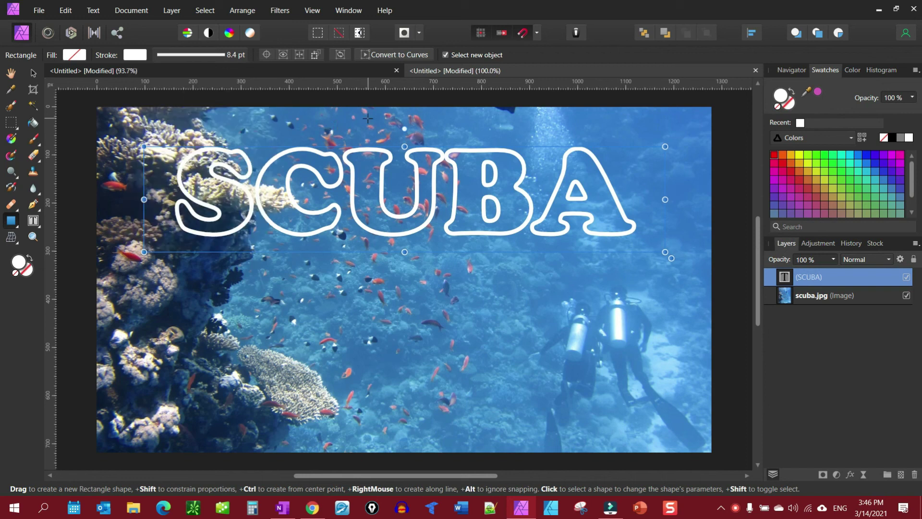